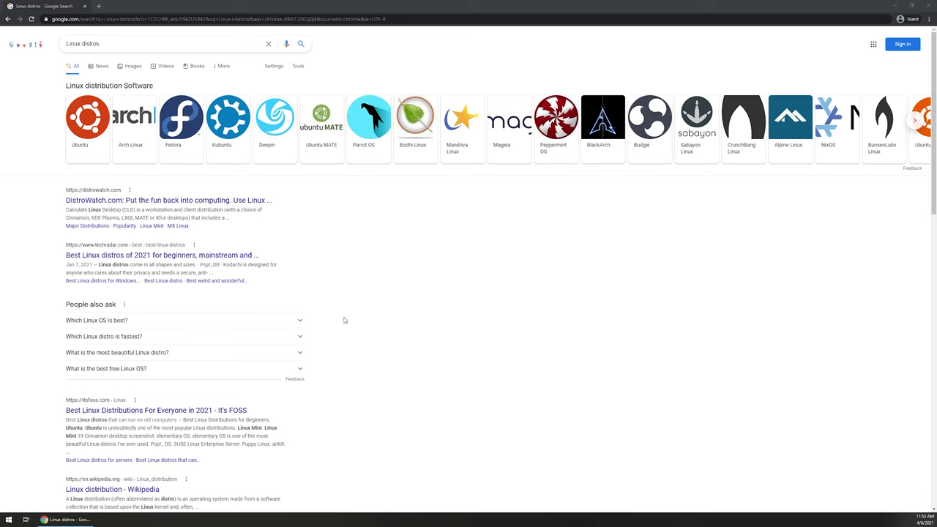
left_click(87, 155)
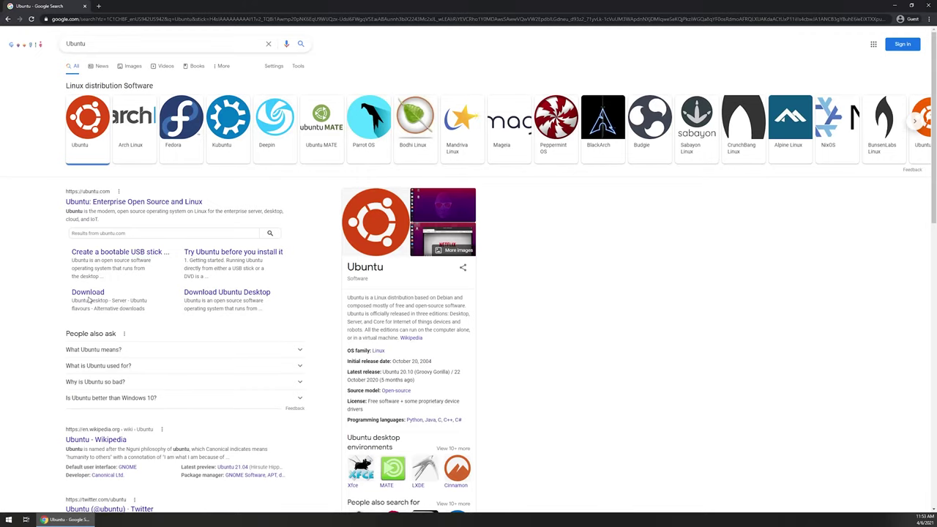
left_click(225, 292)
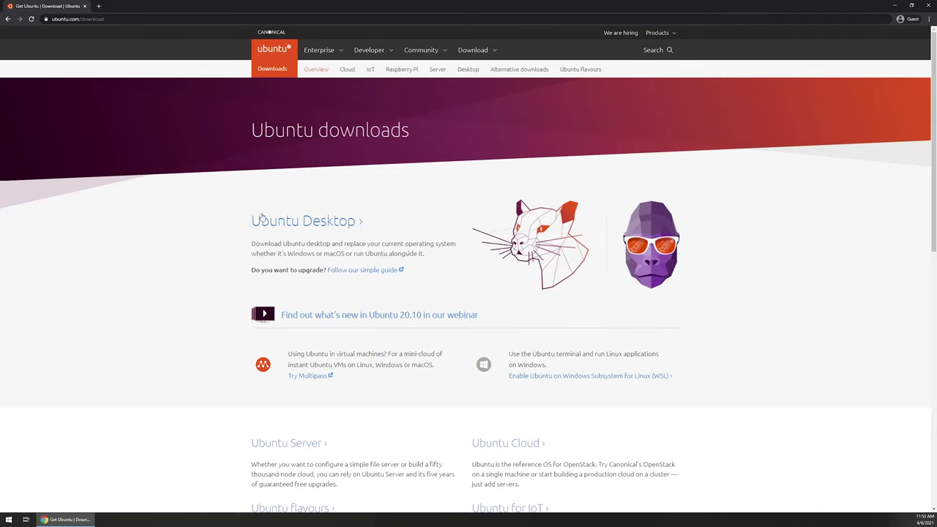
left_click(292, 224)
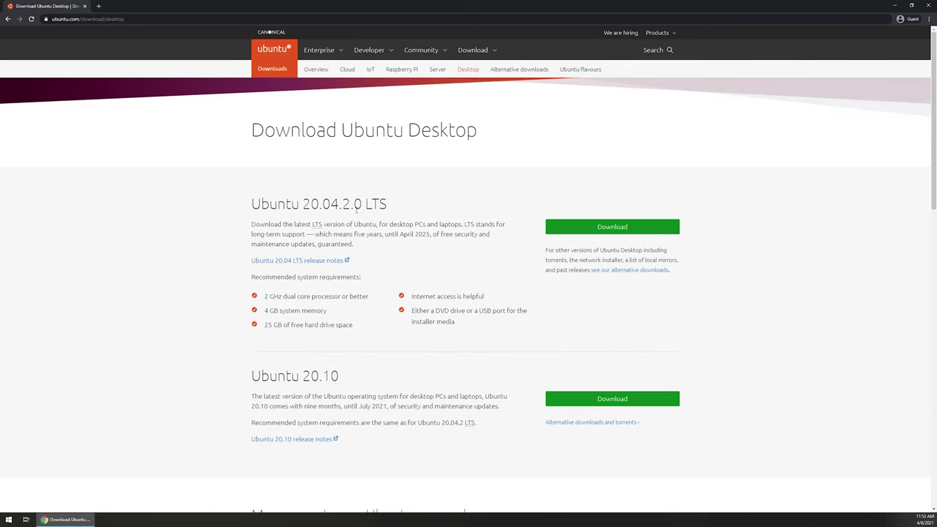
left_click(599, 230)
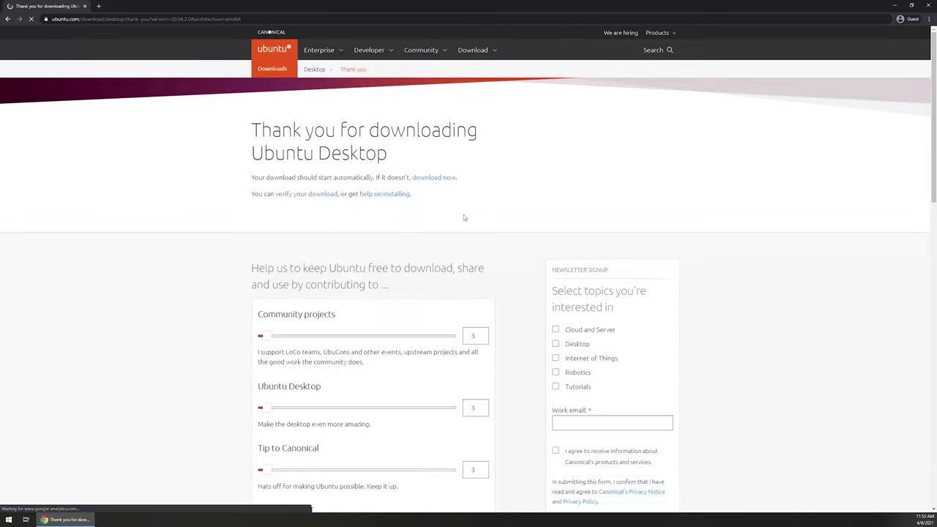
- Look over the download thank-you page and dismiss the Ubuntu ISO download and its download bar
scroll(404, 279, "down", 4)
scroll(404, 279, "down", 3)
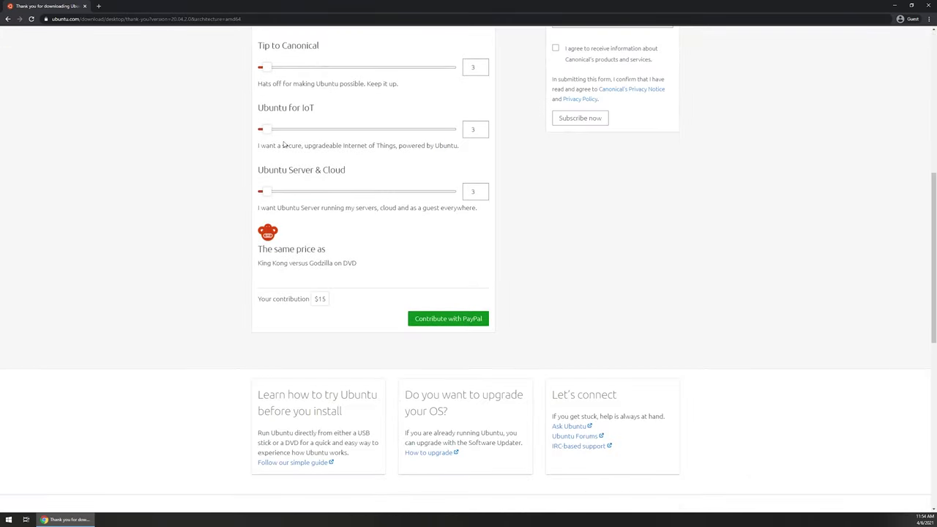
scroll(343, 278, "up", 4)
scroll(462, 320, "up", 3)
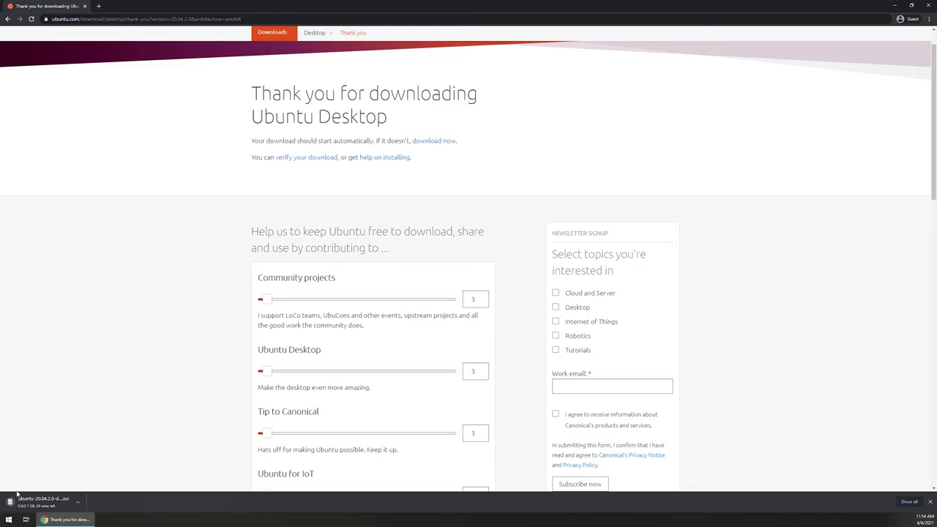
left_click(77, 502)
left_click(80, 493)
left_click(930, 502)
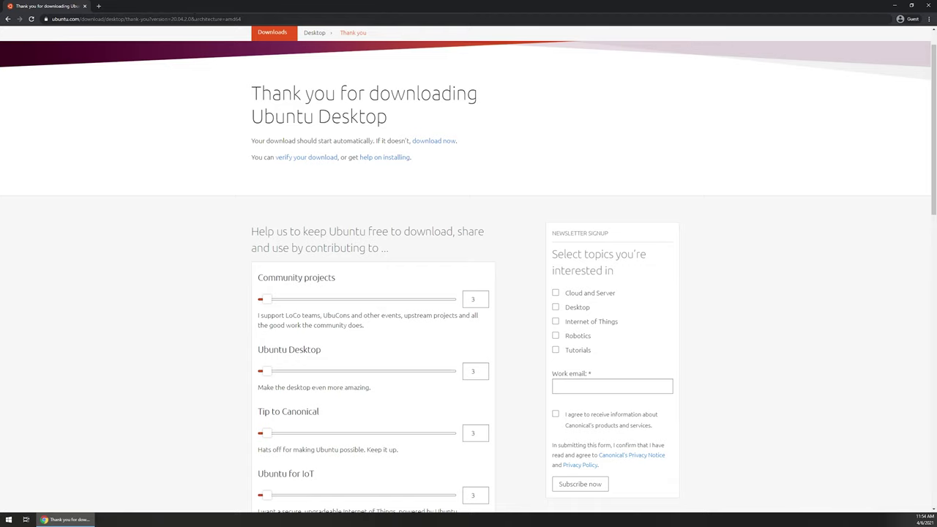
- Search the web for Rufus and open the rufus.ie site at its download section
left_click(194, 20)
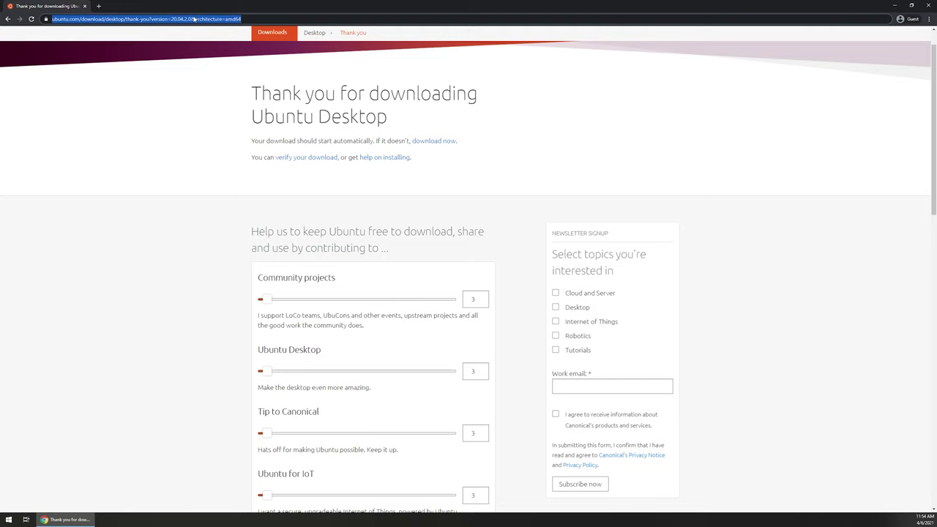
type("Rufus")
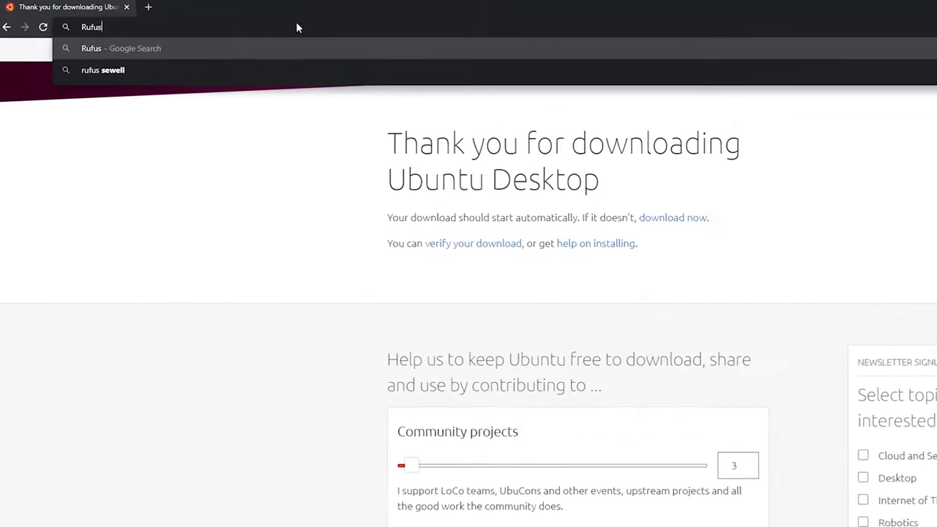
key("Return")
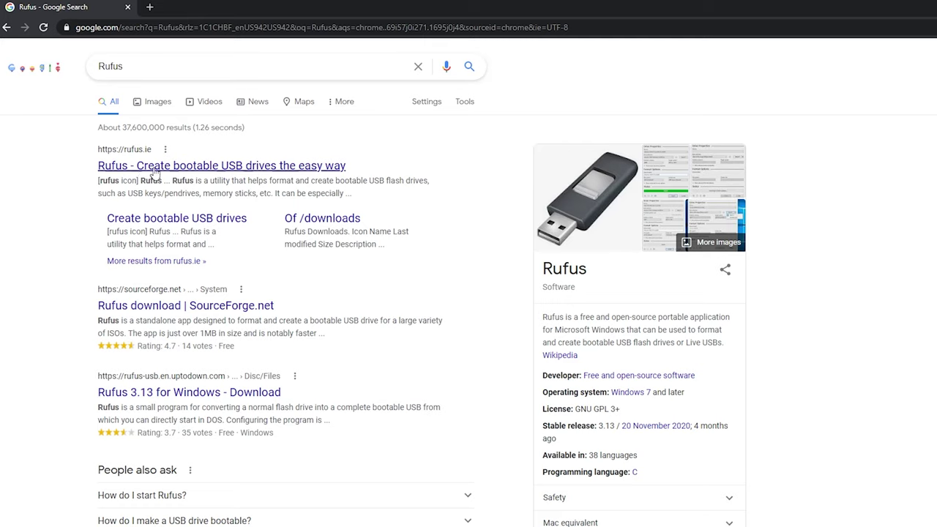
left_click(143, 169)
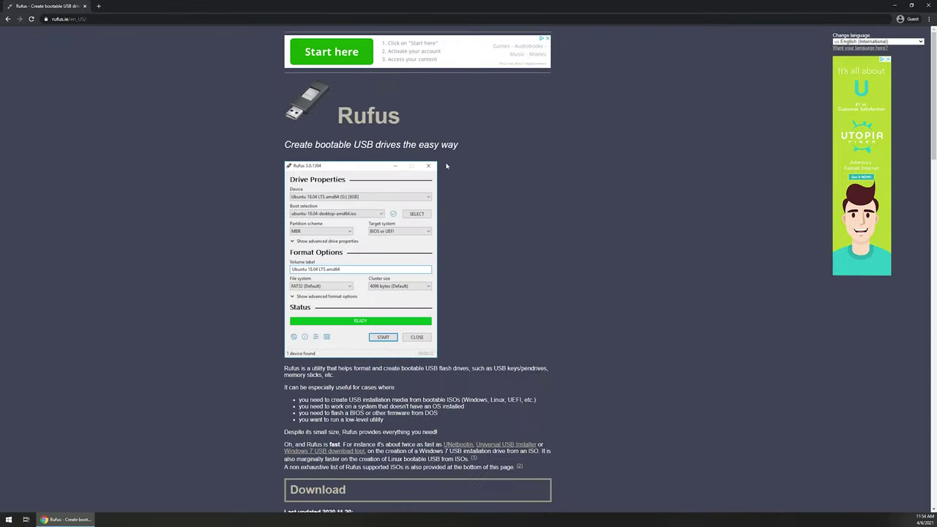
scroll(449, 271, "down", 5)
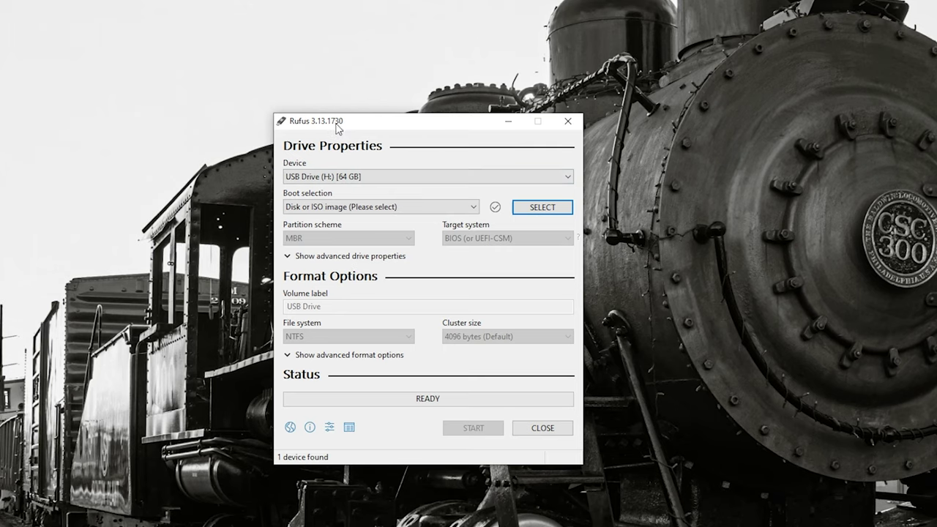
- In Rufus, set the boot selection to Disk or ISO image and load ubuntu-20.04.2.0-desktop-amd64.iso from Downloads
left_click_drag(333, 121, 325, 116)
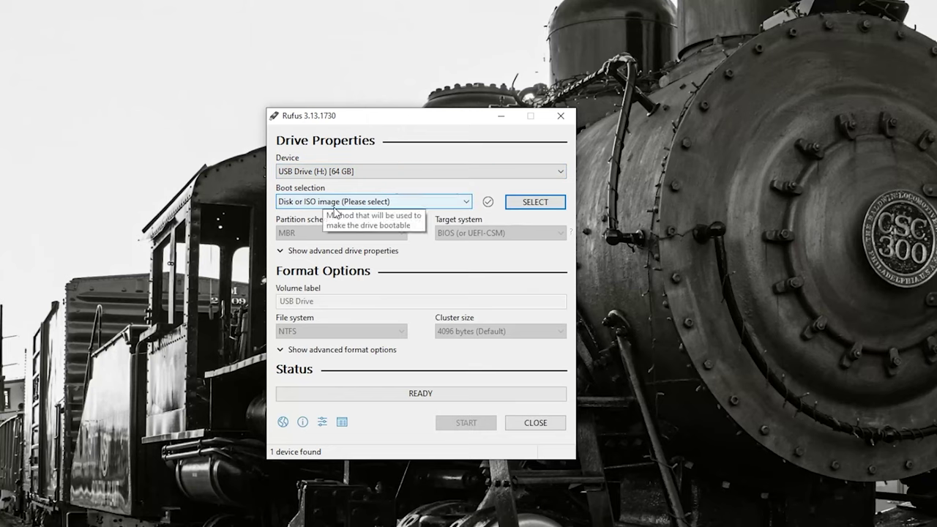
left_click(385, 204)
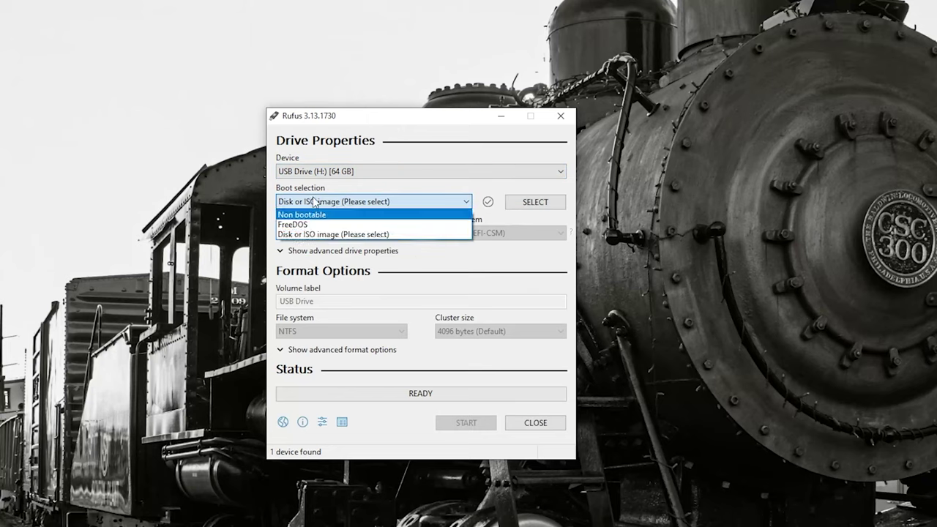
left_click(301, 236)
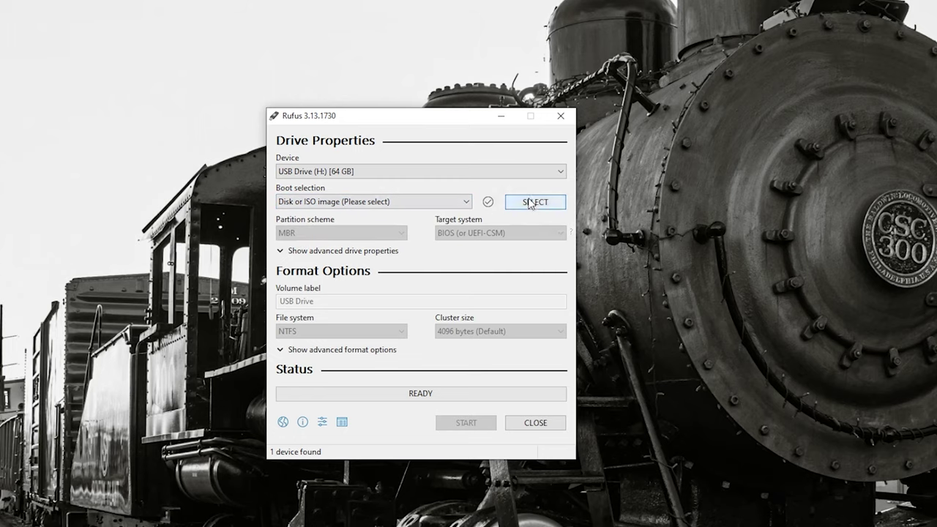
left_click(545, 203)
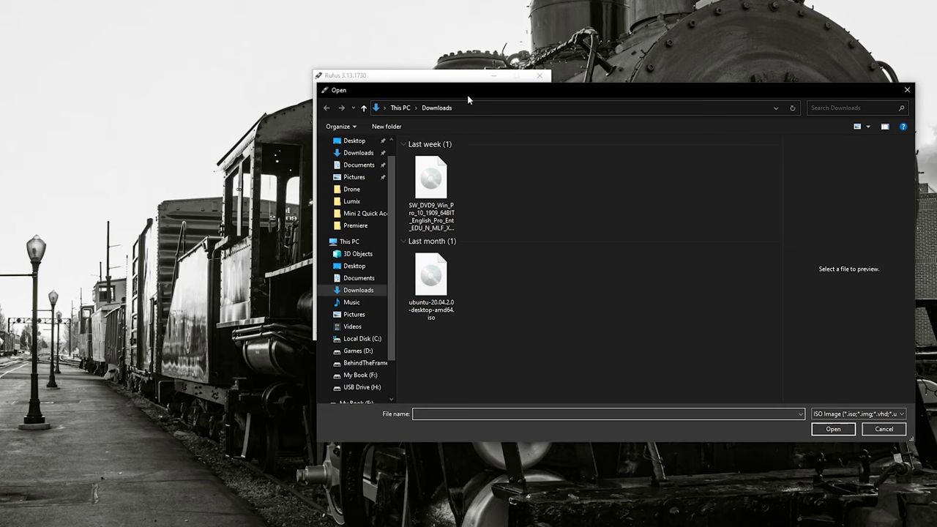
left_click_drag(468, 141, 327, 132)
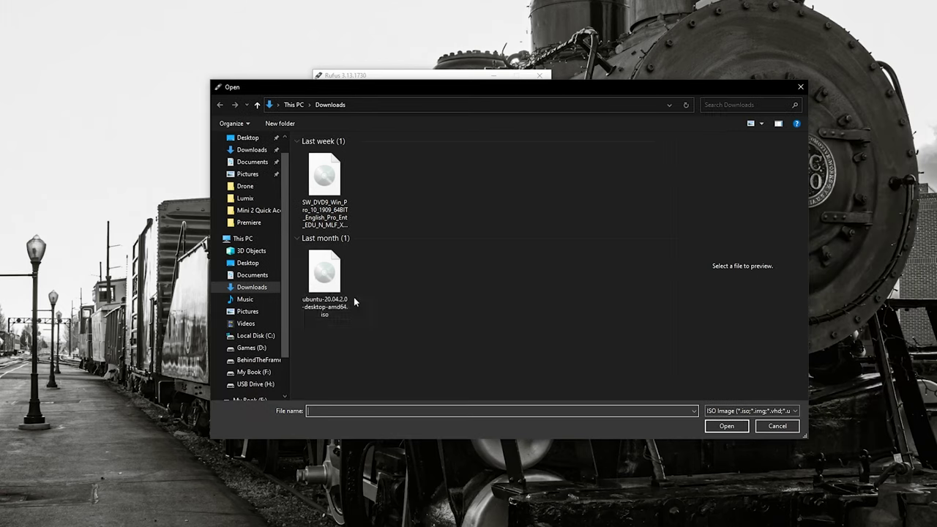
left_click(326, 303)
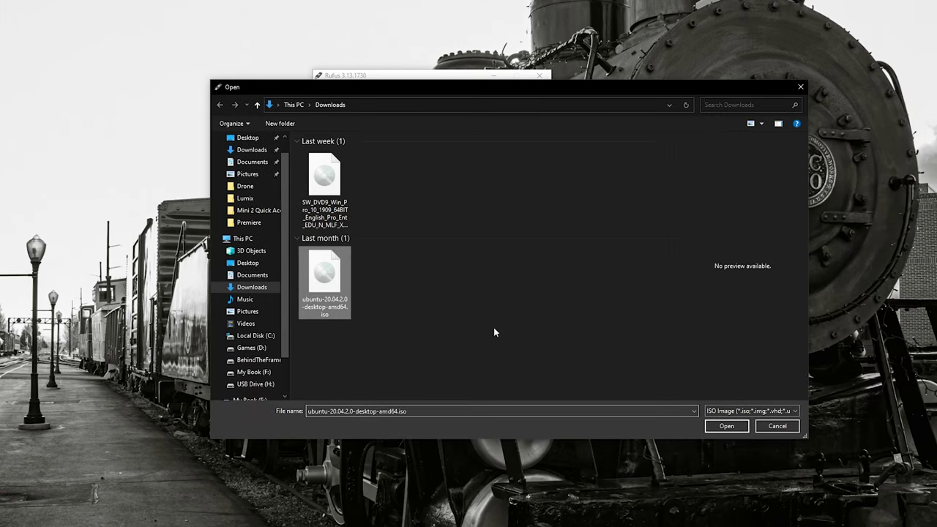
left_click(727, 426)
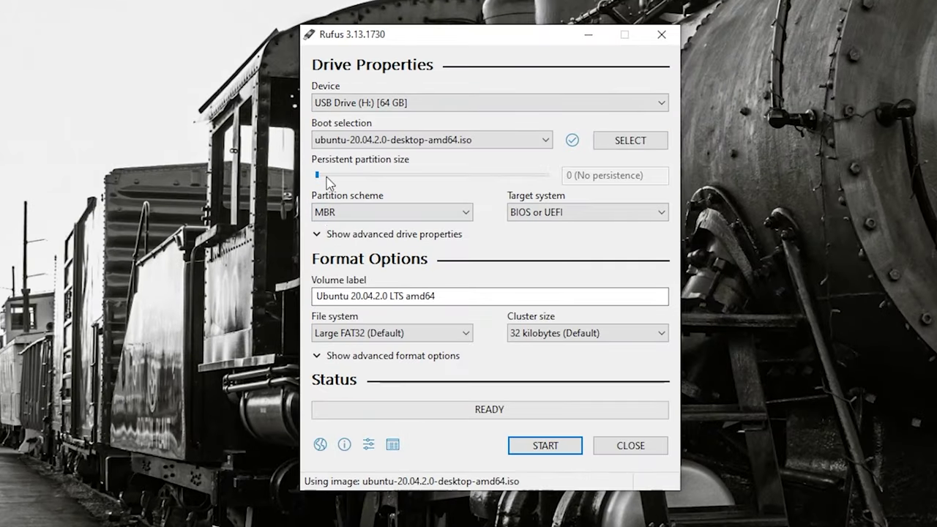
- Choose MBR as the partition scheme and highlight the volume label text
left_click(353, 214)
left_click(354, 227)
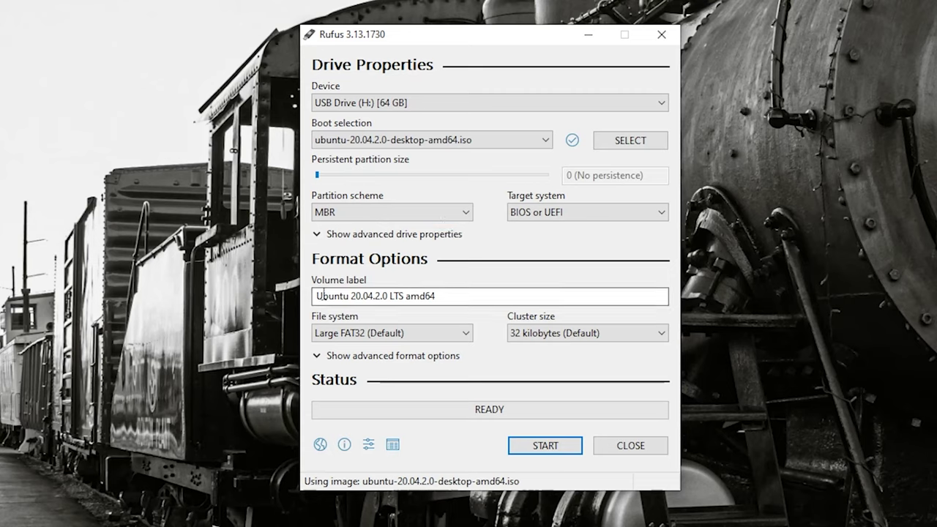
left_click_drag(316, 296, 502, 292)
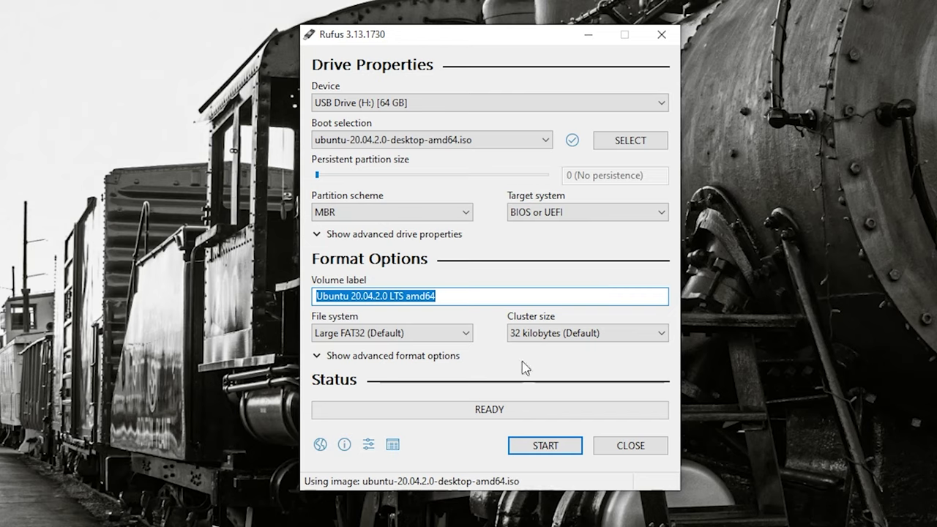
- Write the Ubuntu image to the USB drive in ISO Image mode, allowing the Syslinux download and data erasure, and close Rufus
left_click(546, 446)
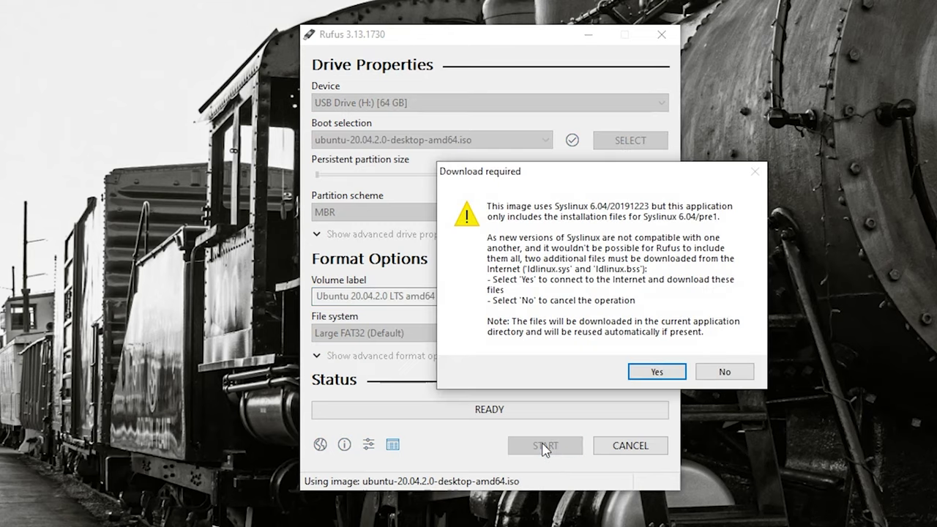
left_click_drag(562, 170, 485, 175)
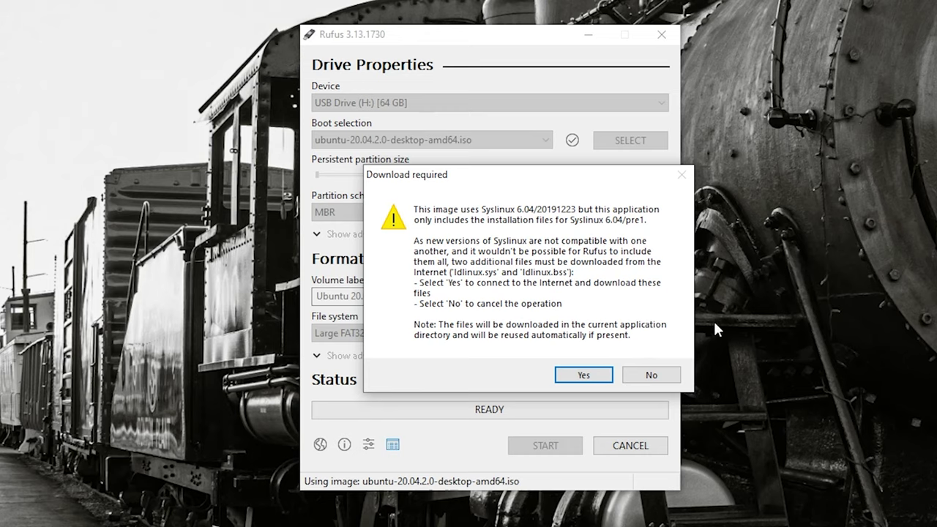
left_click(579, 378)
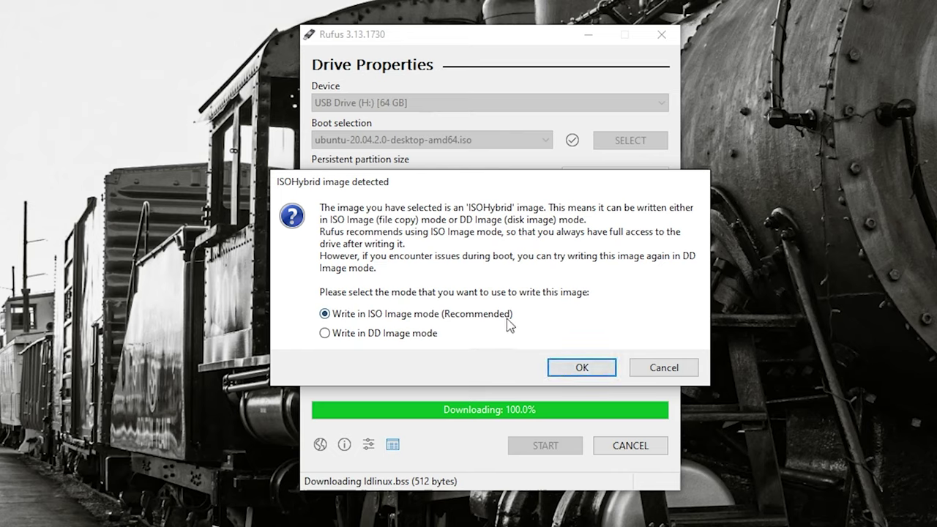
left_click(582, 368)
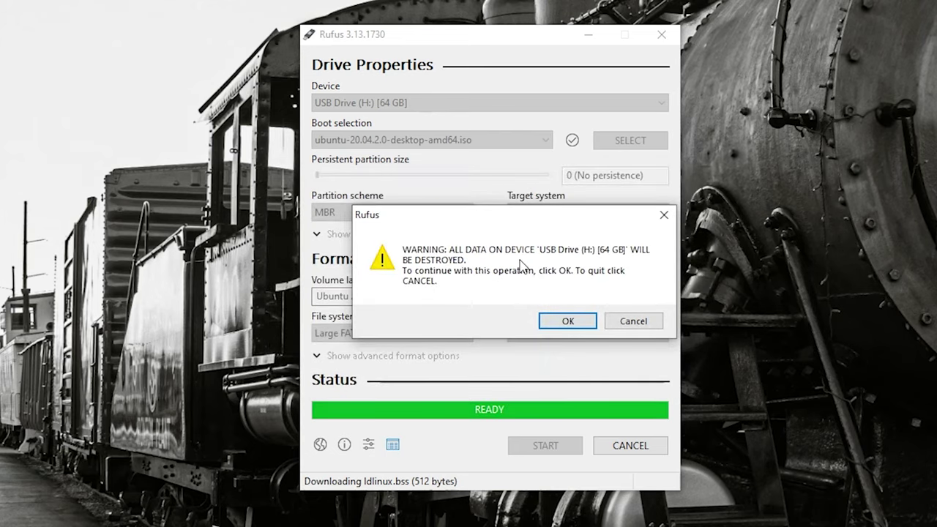
left_click(571, 320)
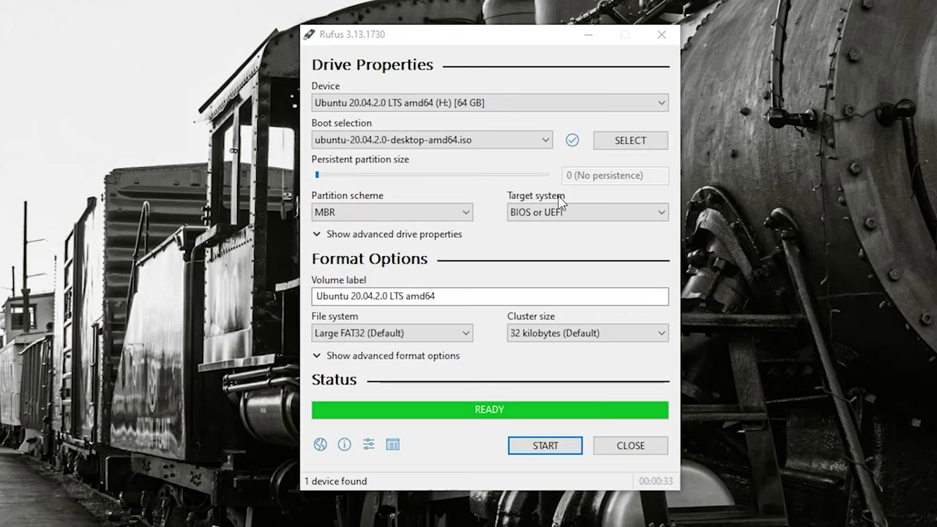
left_click(629, 448)
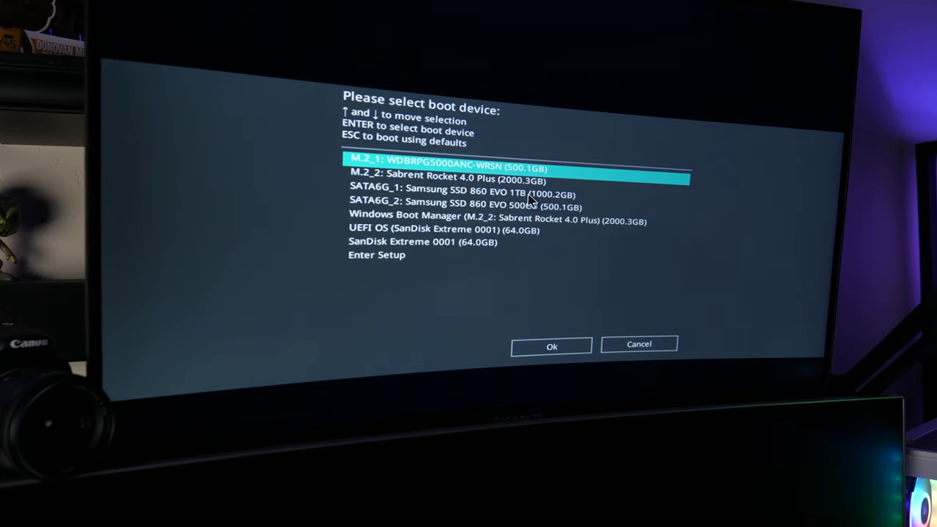
- Move through the boot device menu towards the USB drive and set Boot Option #1 in the BIOS to SanDisk Extreme 0001 (64.0GB)
key("Down")
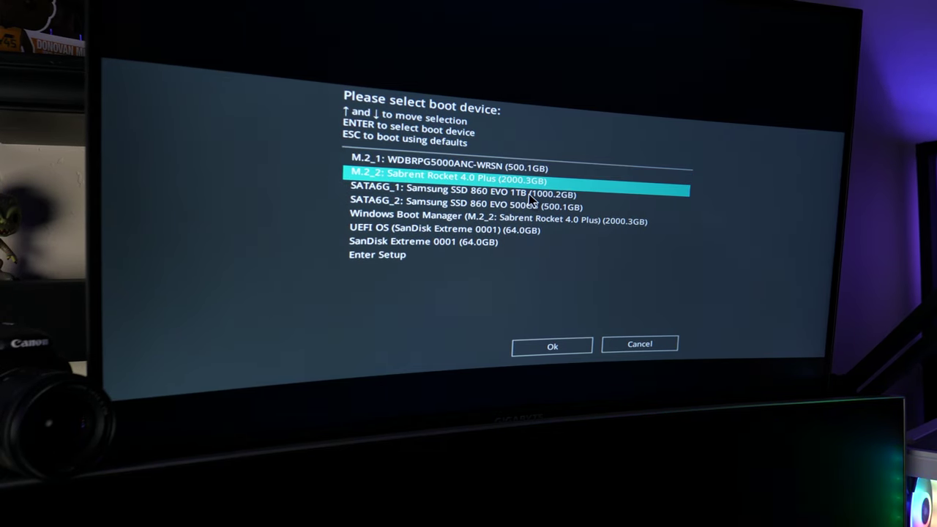
key("Down")
key("Down")
key("Down")
key("Down")
key("Down")
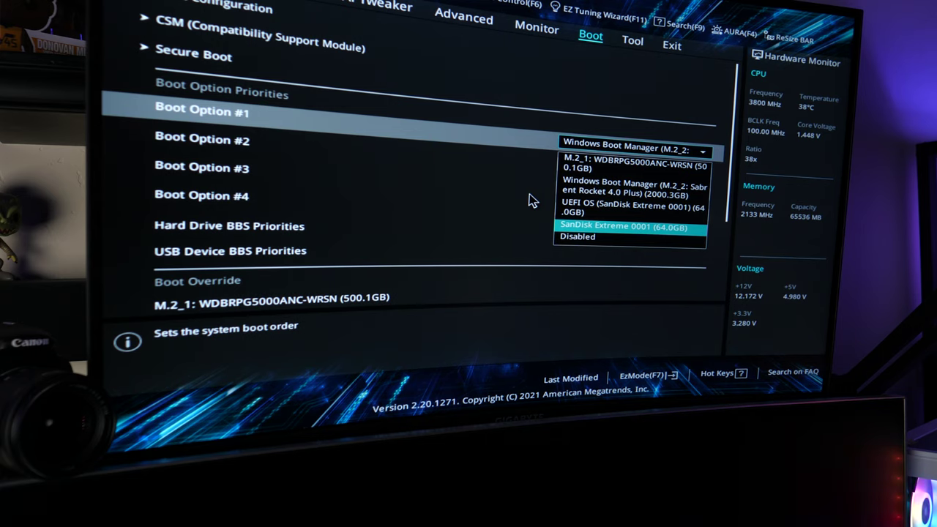
key("Return")
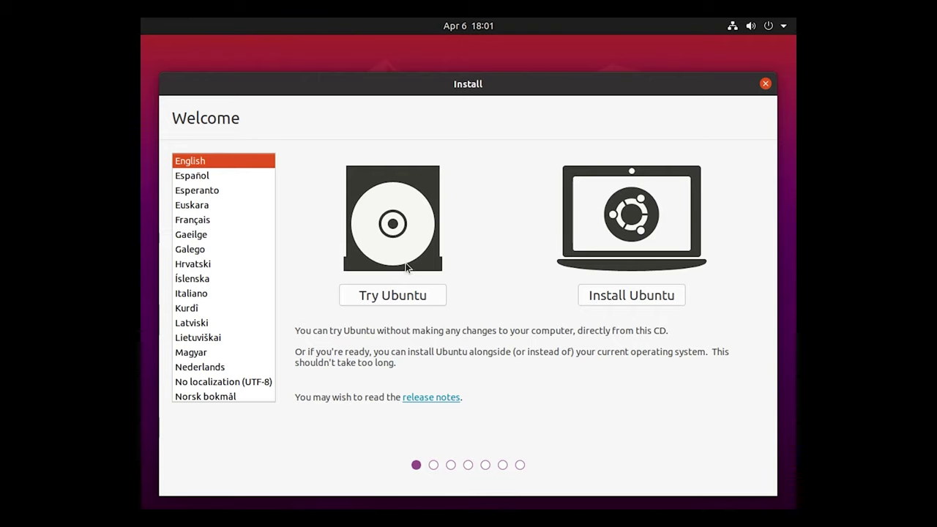
- Start installing Ubuntu with the English (US) keyboard layout, a normal installation with updates, and third-party software enabled
left_click(634, 296)
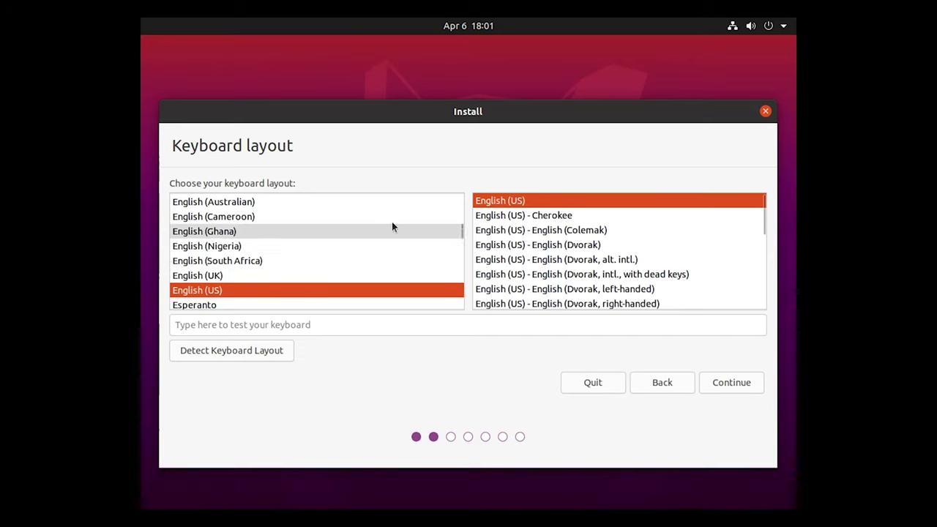
left_click(730, 386)
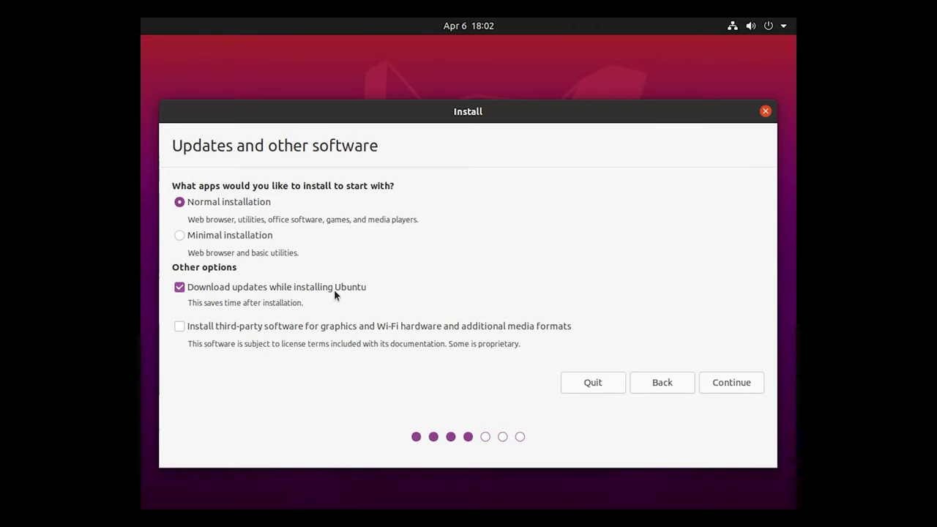
left_click(179, 326)
left_click(736, 385)
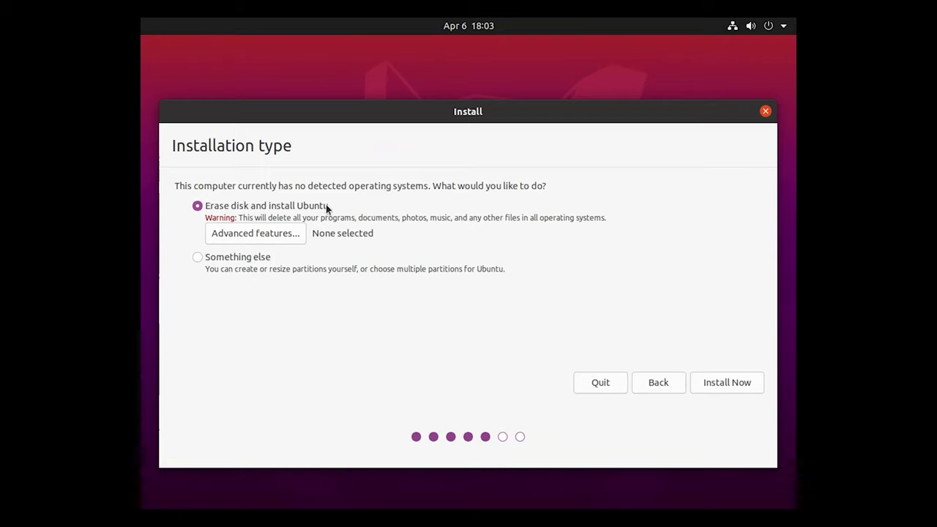
- Try the Something else installation type and return to Erase disk and install Ubuntu
left_click(198, 258)
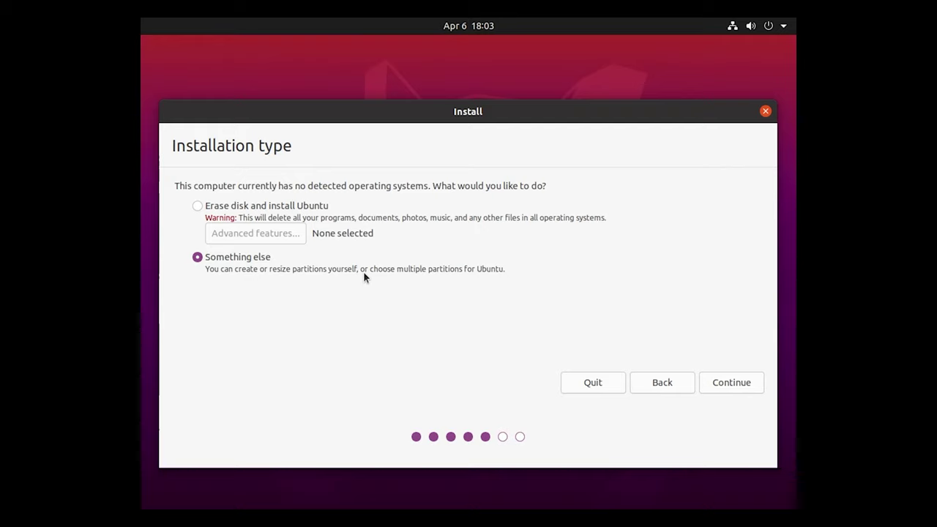
left_click(196, 206)
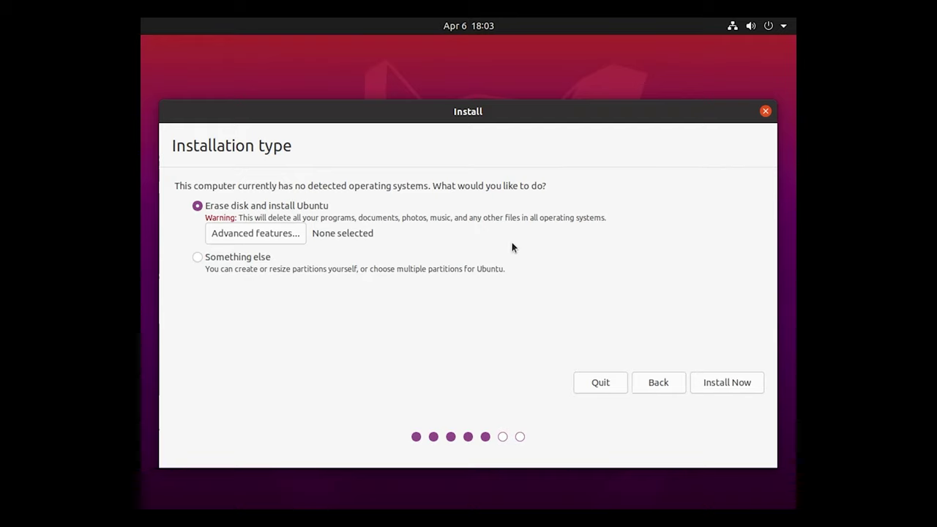
- Begin the disk-erasing installation, accept writing the partition changes to disk, and set the location to Boise
left_click(727, 383)
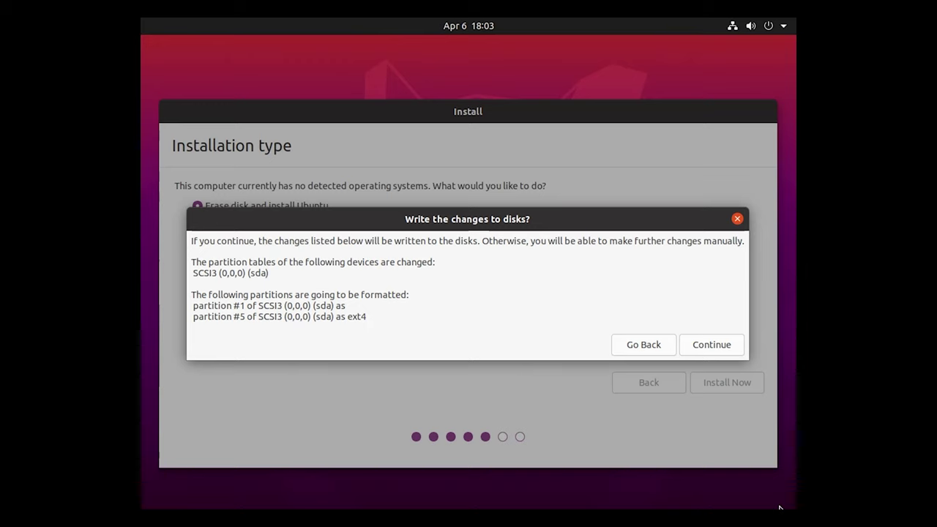
left_click(698, 346)
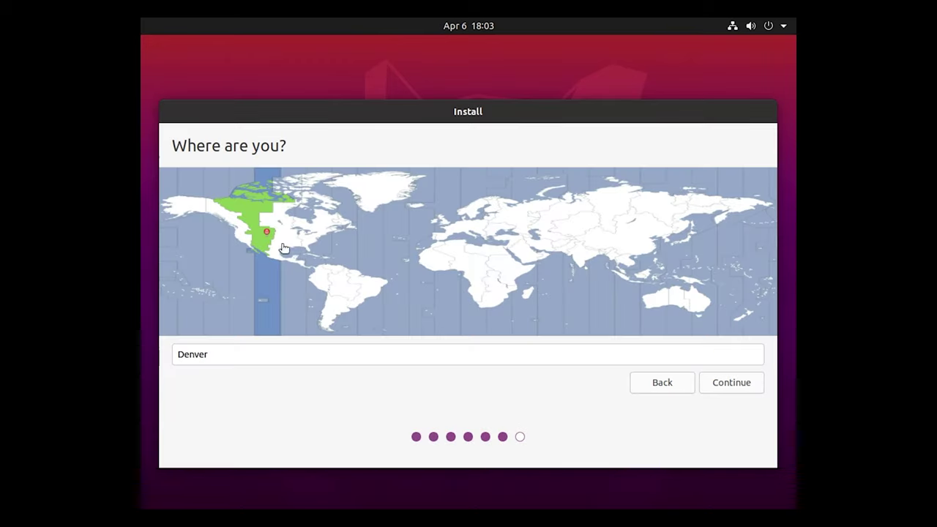
left_click(278, 235)
left_click(242, 223)
left_click(243, 227)
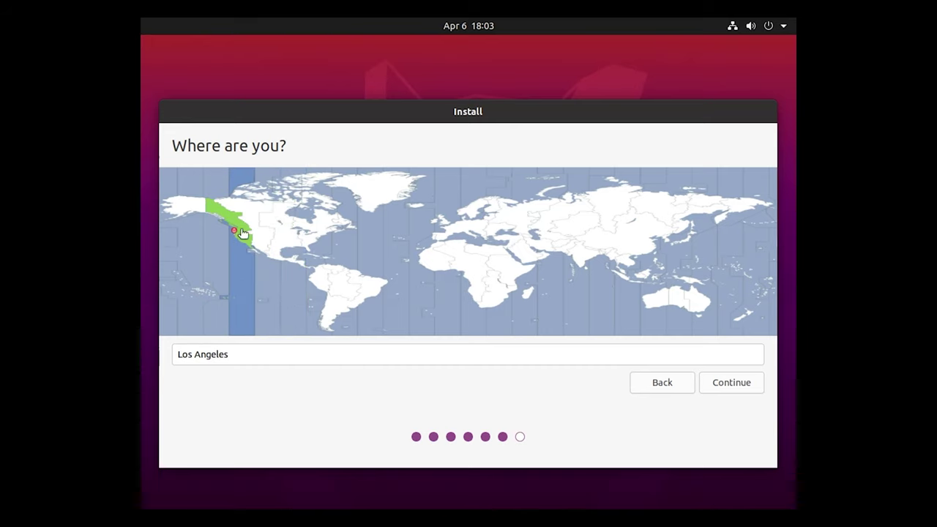
left_click(249, 233)
left_click(307, 237)
left_click(255, 242)
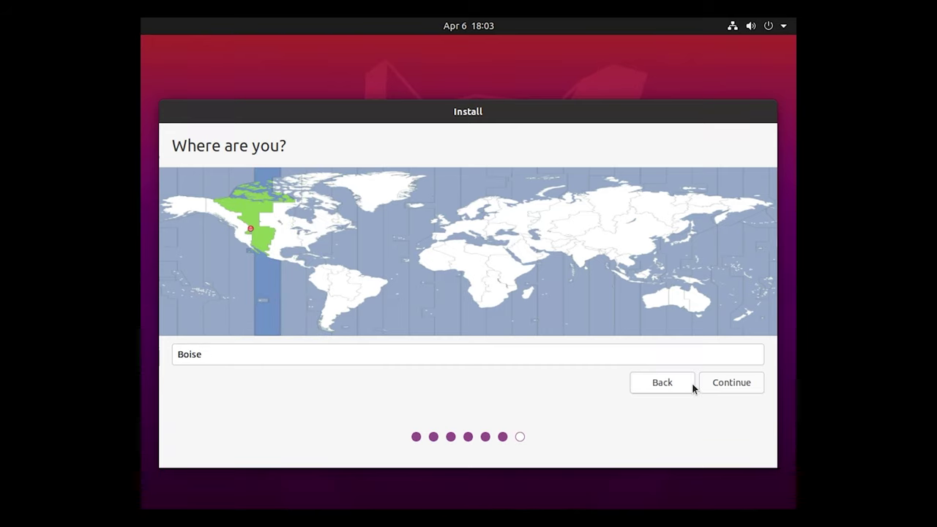
left_click(732, 382)
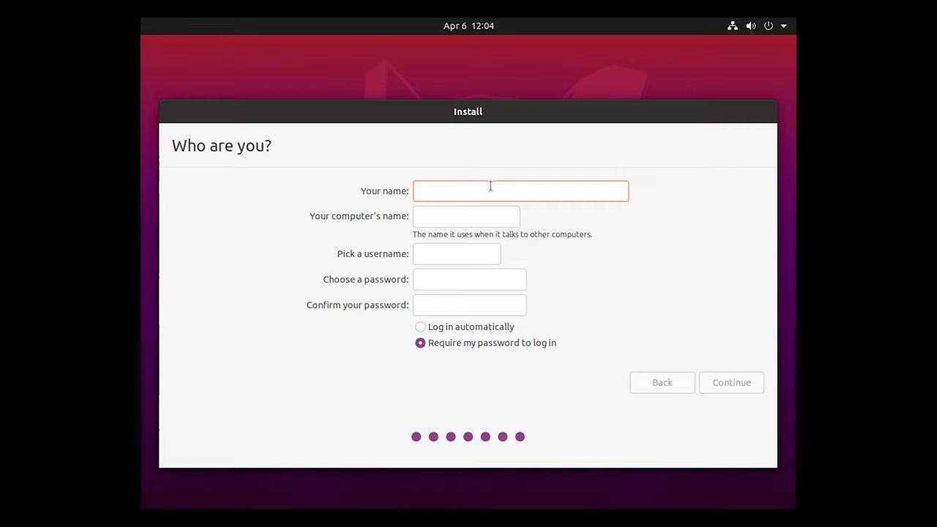
- Fill in the account's name as Demotest and set the computer's name to demotestVM
type("Demotest")
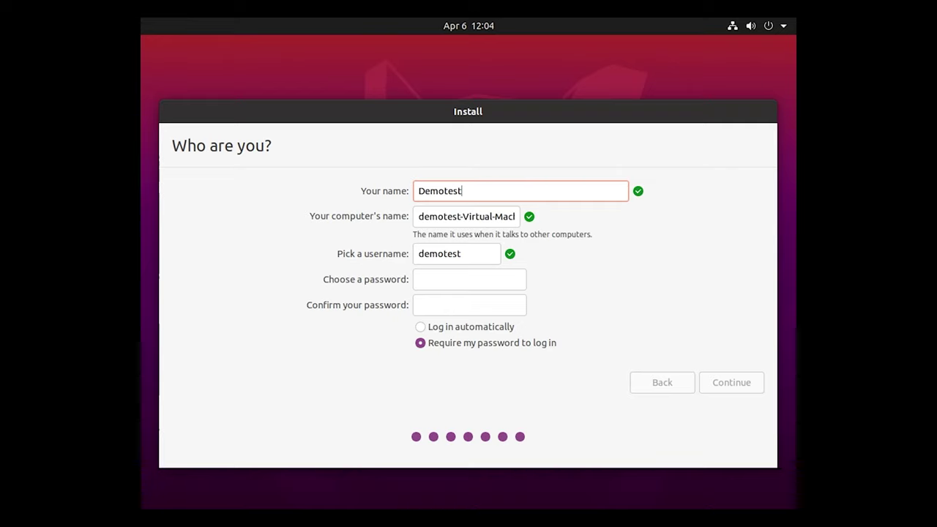
triple_click(440, 214)
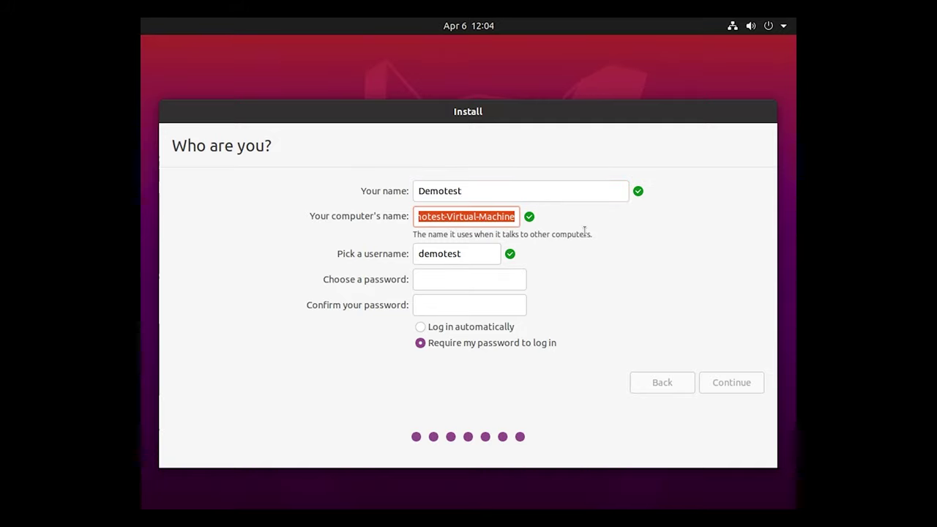
type("dkwns")
key("BackSpace")
key("BackSpace")
key("BackSpace")
key("BackSpace")
type("emote")
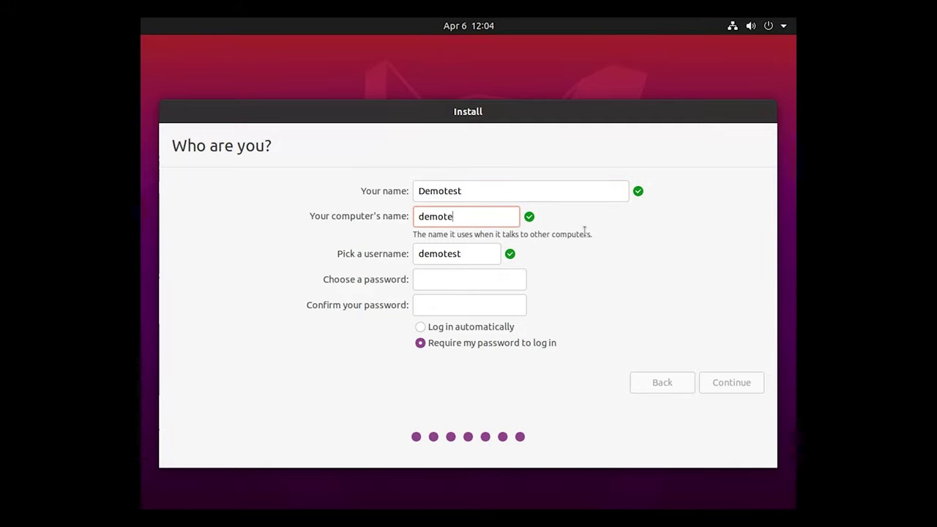
type("stVM")
- Enter and confirm the account password, enable automatic login, and continue with the installation
left_click(442, 280)
type("*********")
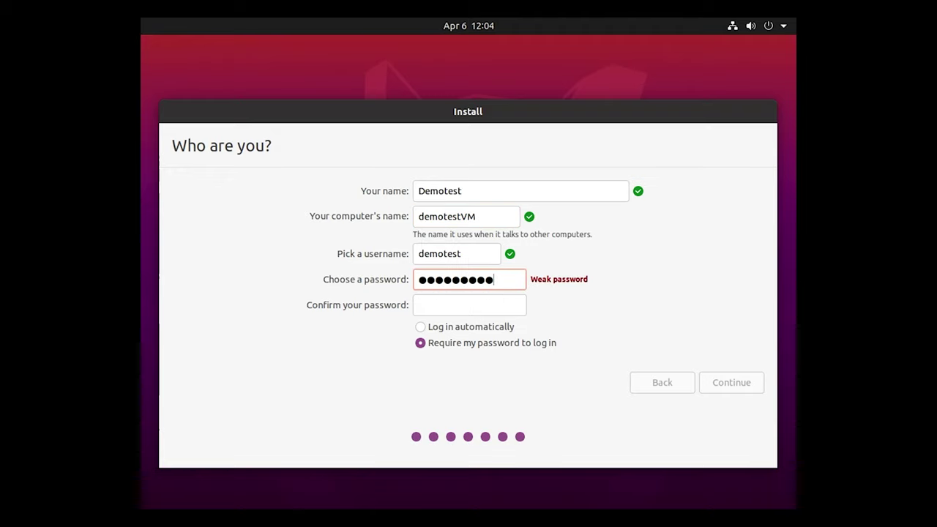
key("Tab")
type("****")
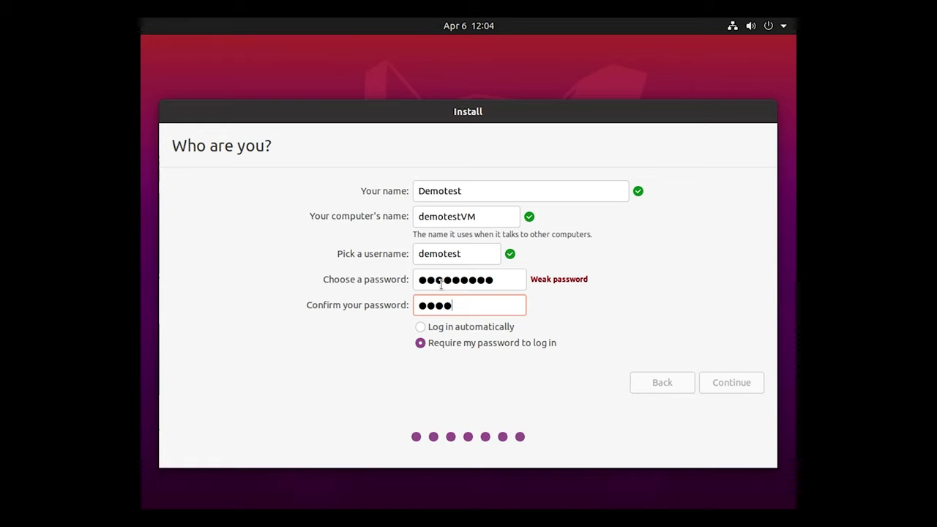
type("*****")
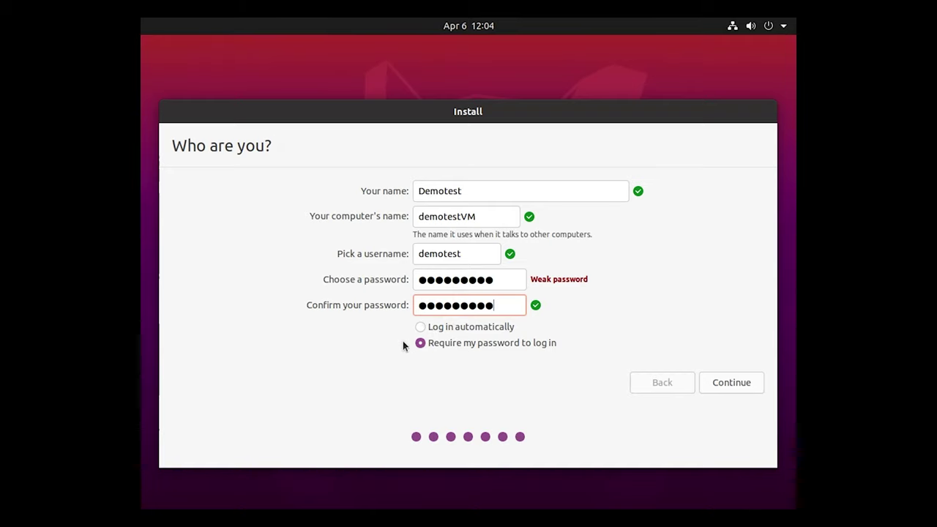
left_click(427, 329)
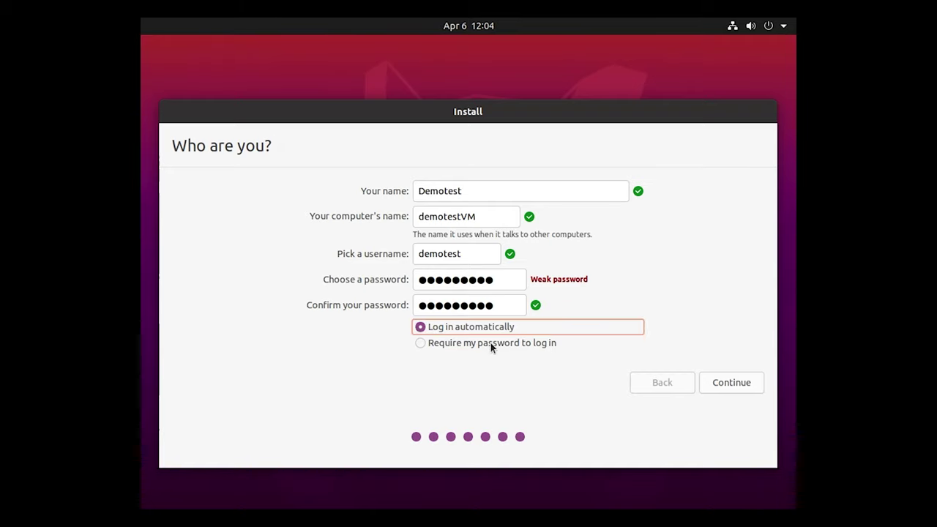
left_click(709, 387)
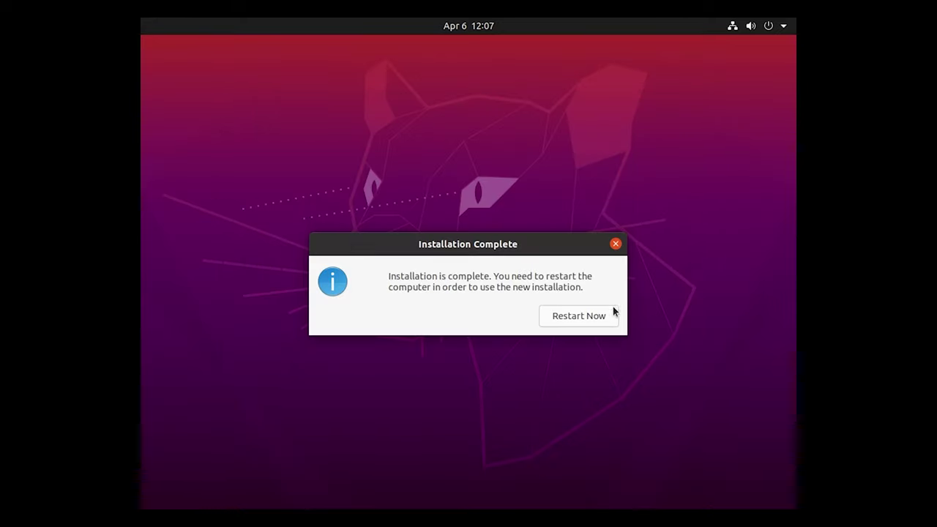
- Restart into the new installation and finish the welcome setup, skipping online accounts and Livepatch and declining to send system info
left_click(579, 317)
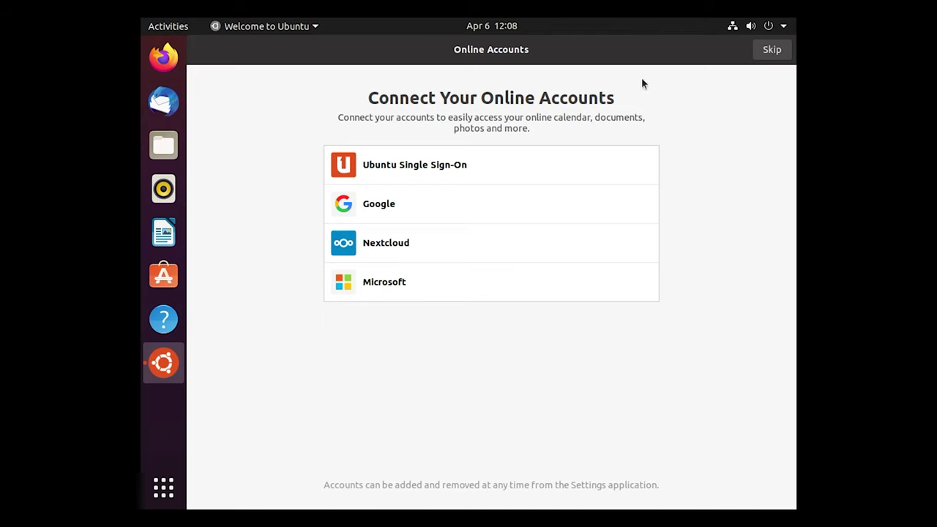
left_click(772, 51)
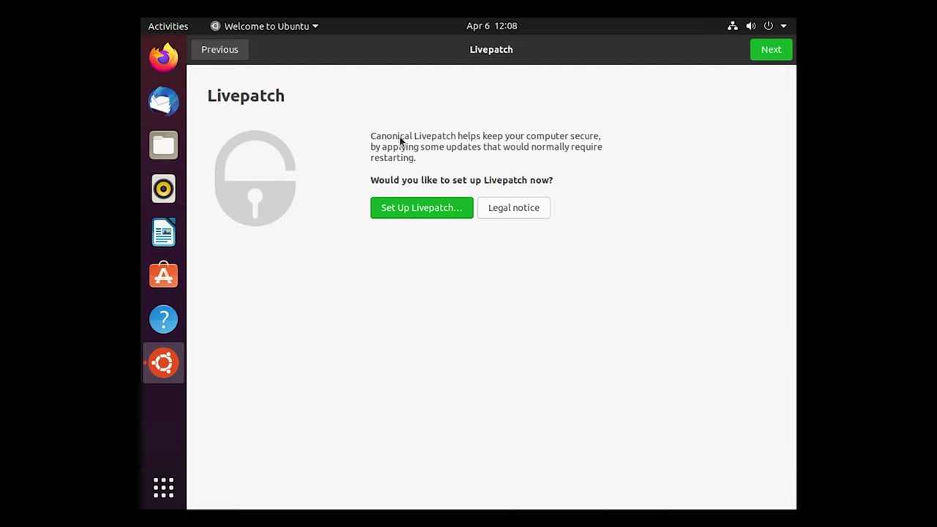
left_click(776, 54)
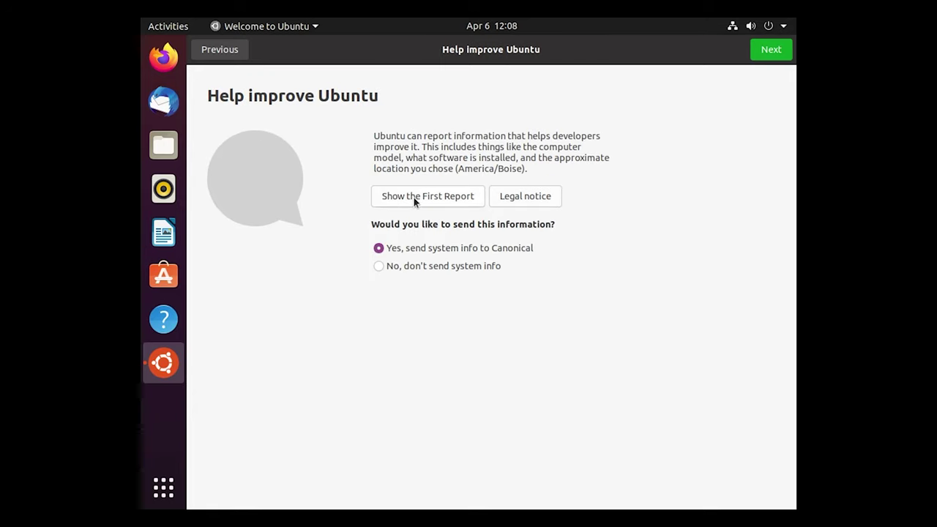
left_click(412, 266)
left_click(775, 54)
left_click(767, 54)
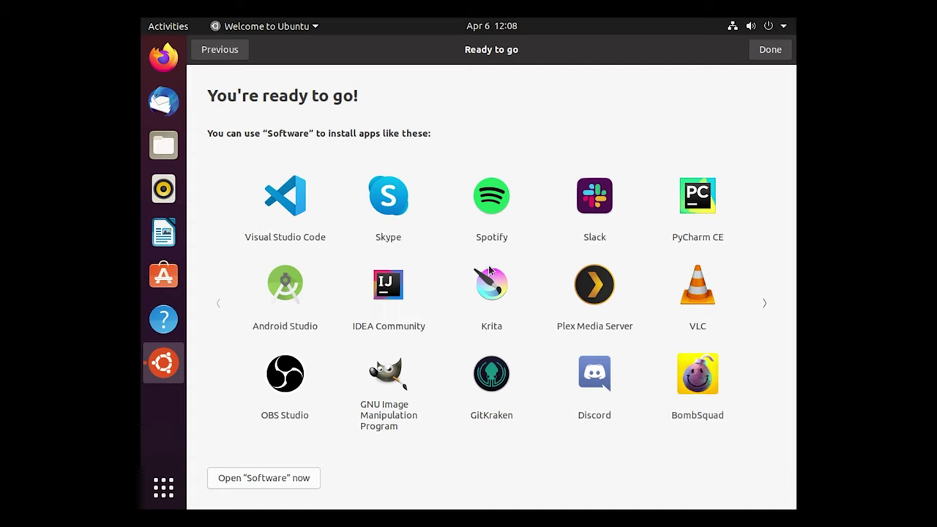
left_click(768, 57)
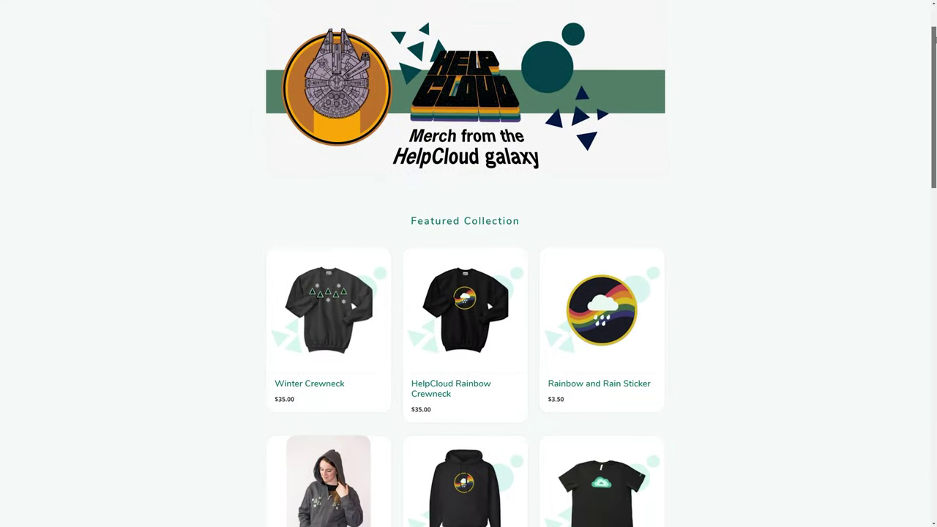
scroll(466, 263, "down", 3)
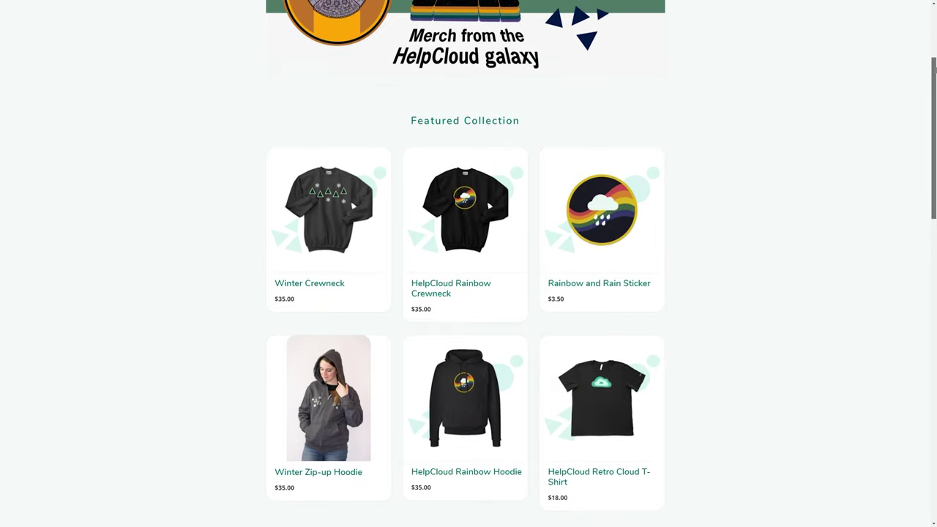